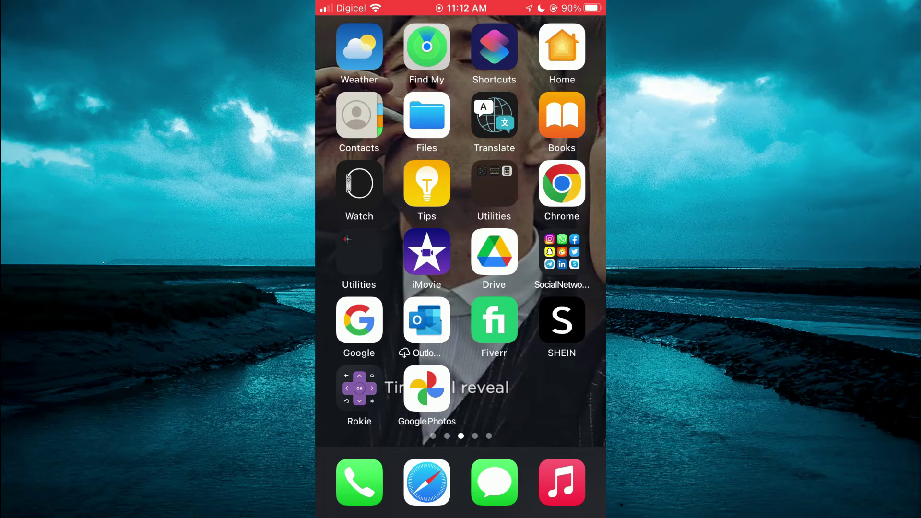
Open the Social Networking folder on the iOS Home Screen
left_click(562, 252)
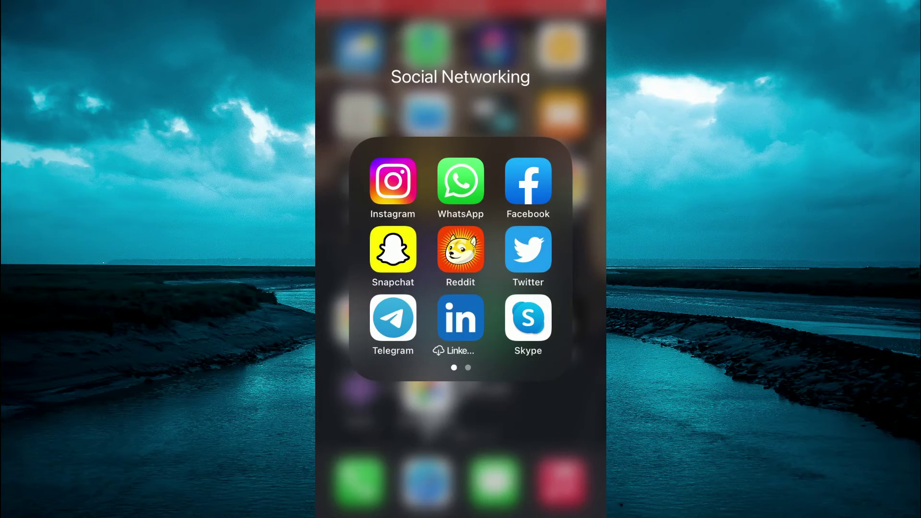
Launch Instagram and go to the direct messages inbox
left_click(393, 180)
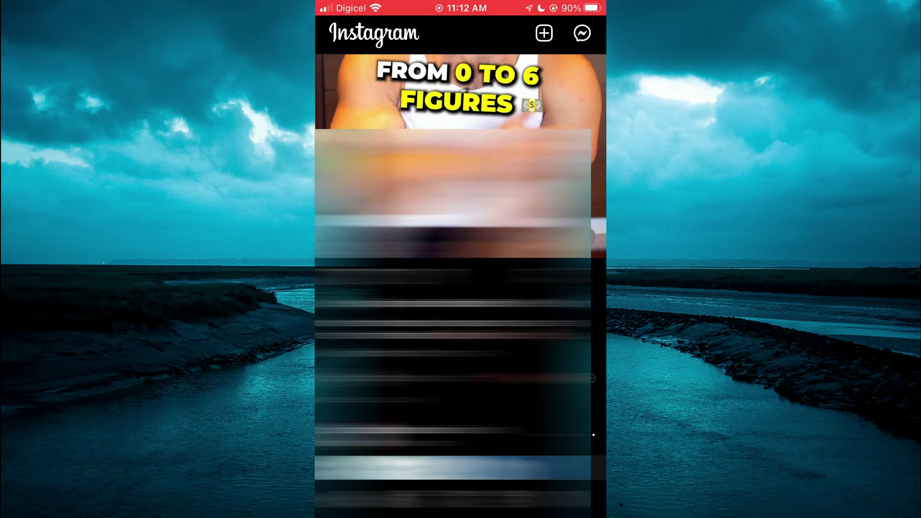
left_click(582, 34)
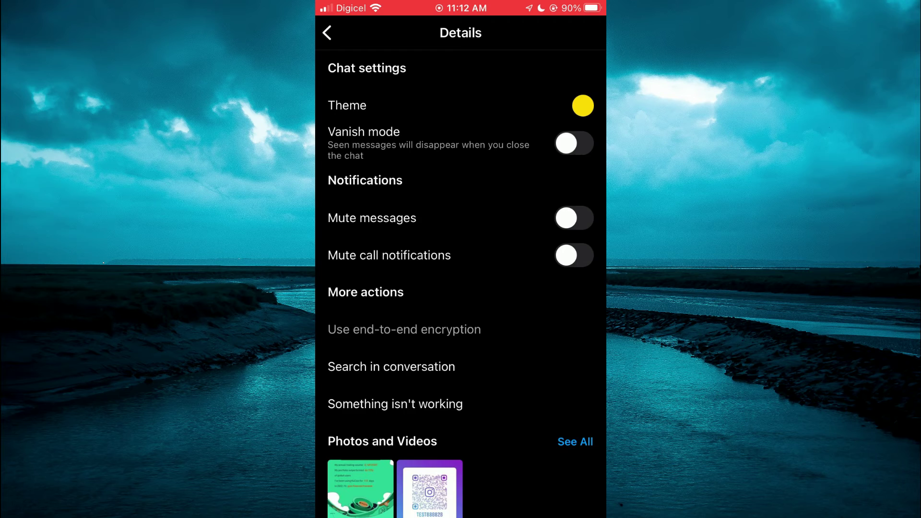
Switch the chat theme from Non-Binary to Cottagecore
left_click(583, 106)
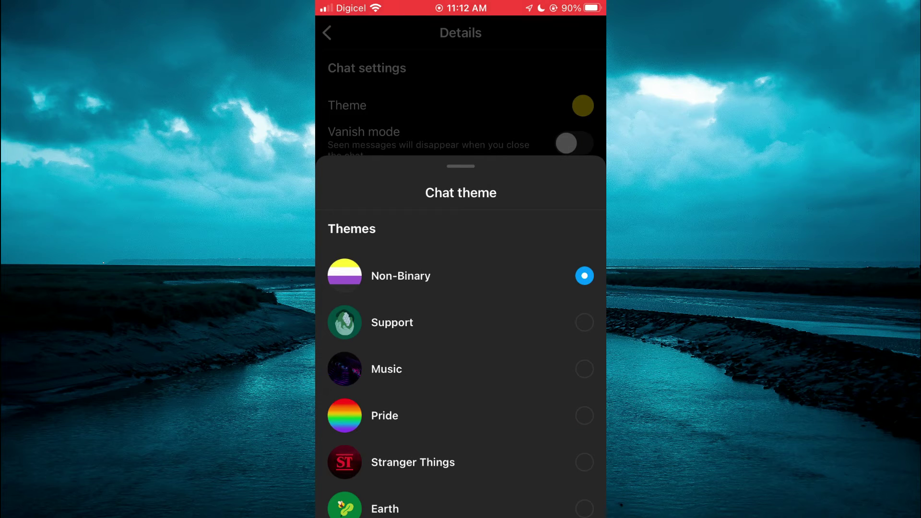
scroll(461, 324, "down", 3)
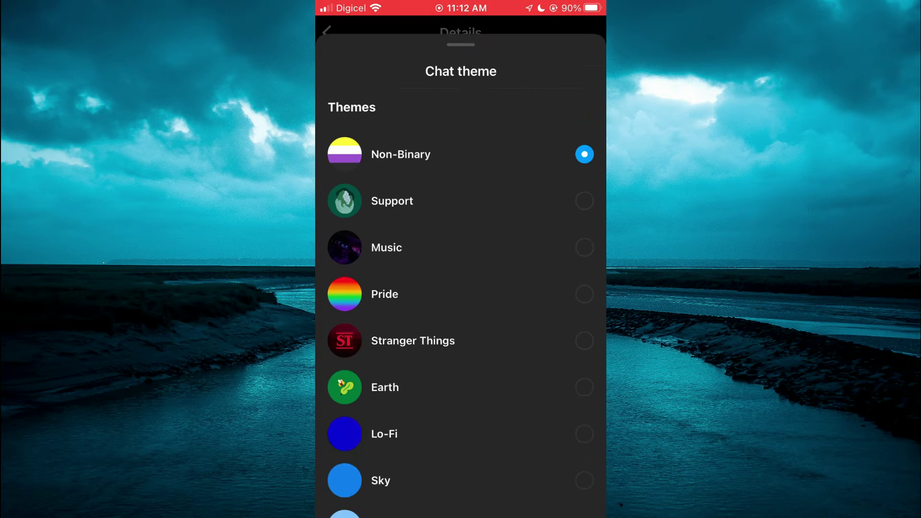
scroll(461, 324, "down", 5)
scroll(461, 288, "down", 3)
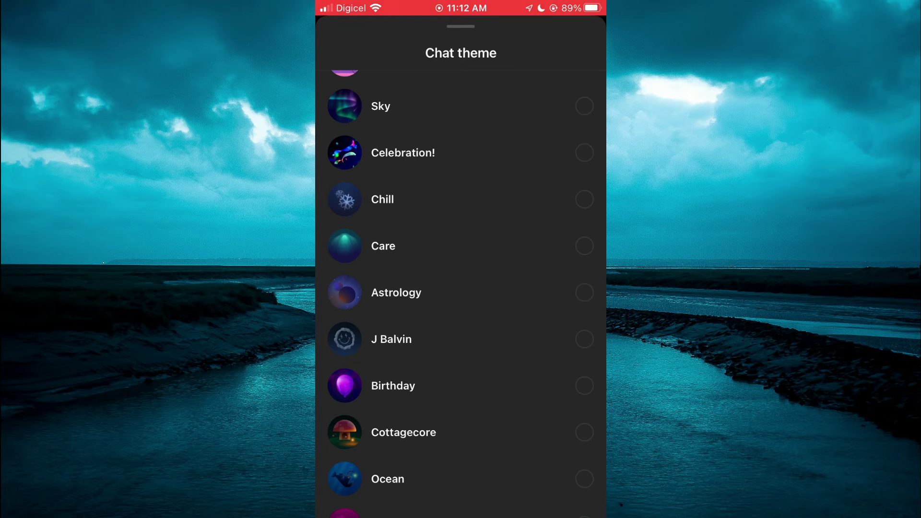
left_click(404, 432)
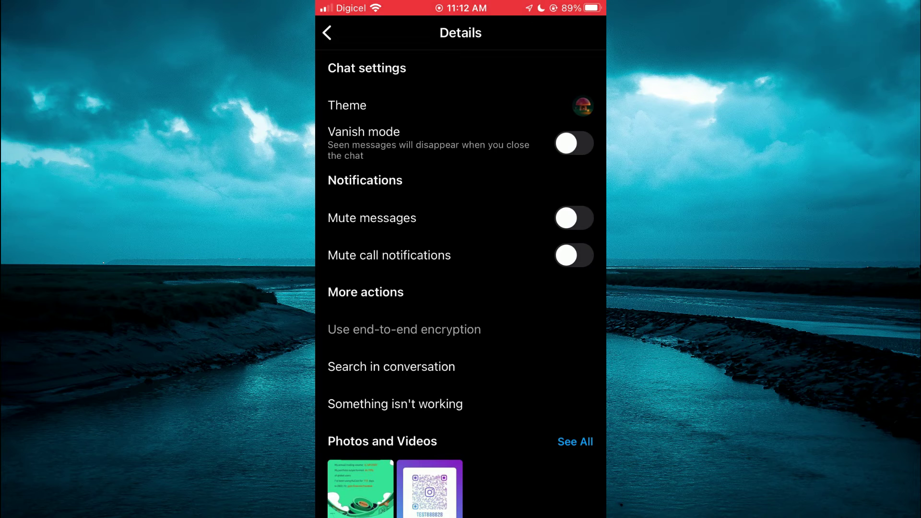
Go back from Details to the test888828 chat to view the cottage night background
left_click(327, 33)
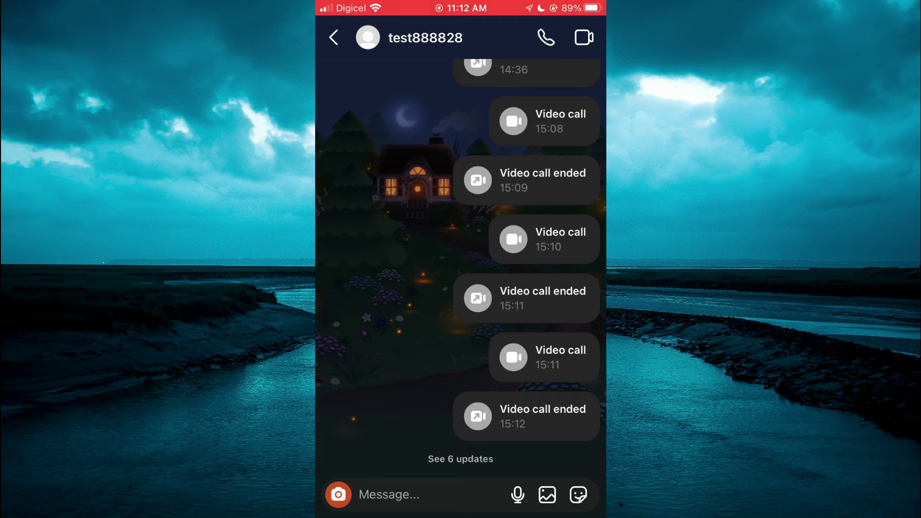
scroll(461, 266, "up", 10)
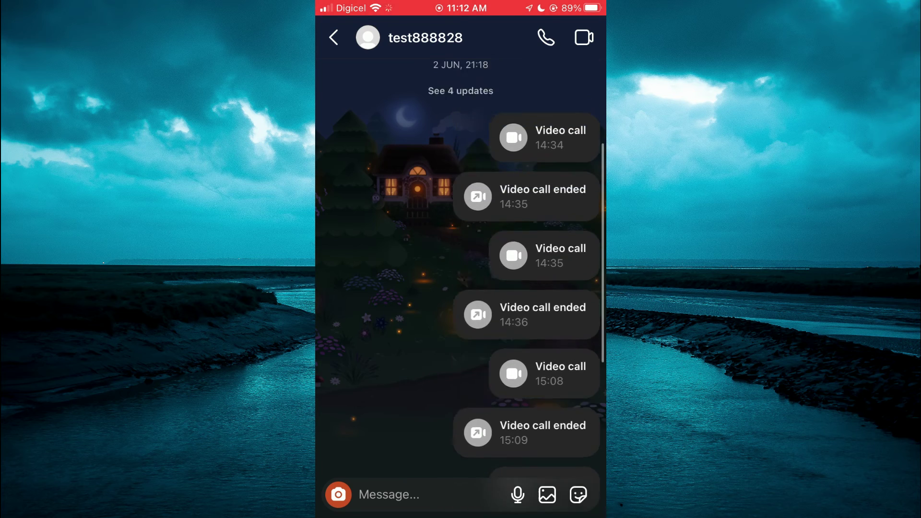
scroll(460, 281, "up", 2)
scroll(461, 281, "up", 2)
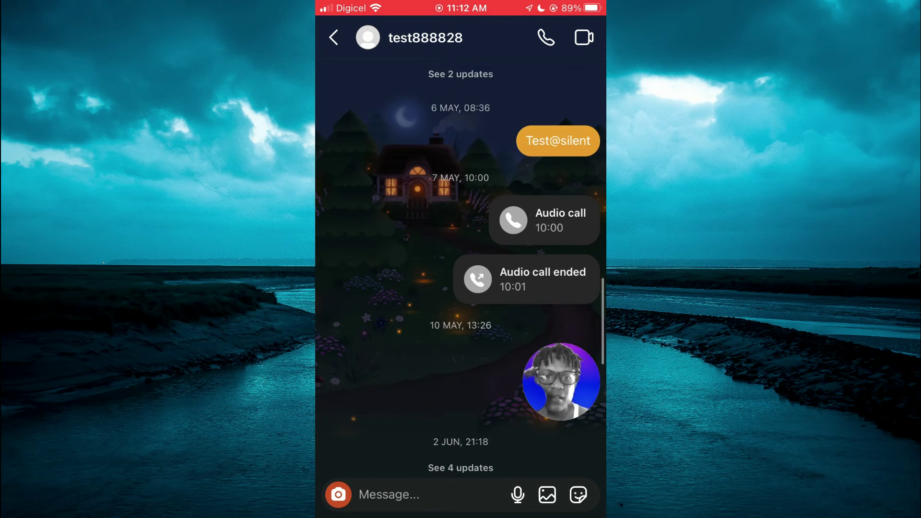
scroll(460, 281, "up", 2)
scroll(461, 269, "up", 1)
scroll(461, 270, "down", 5)
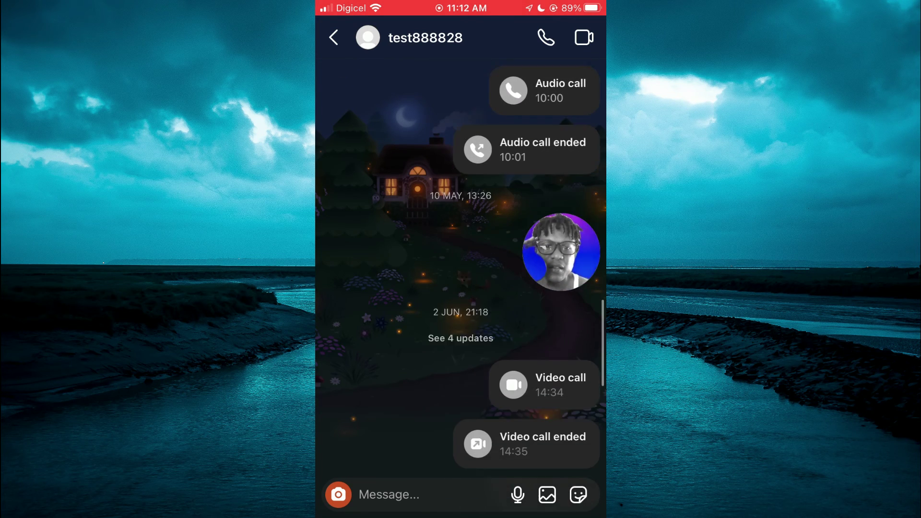
scroll(461, 270, "down", 2)
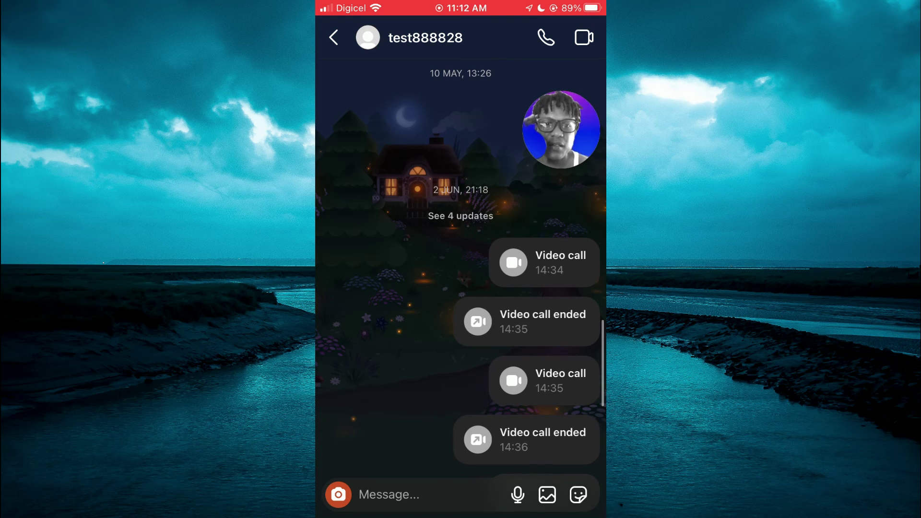